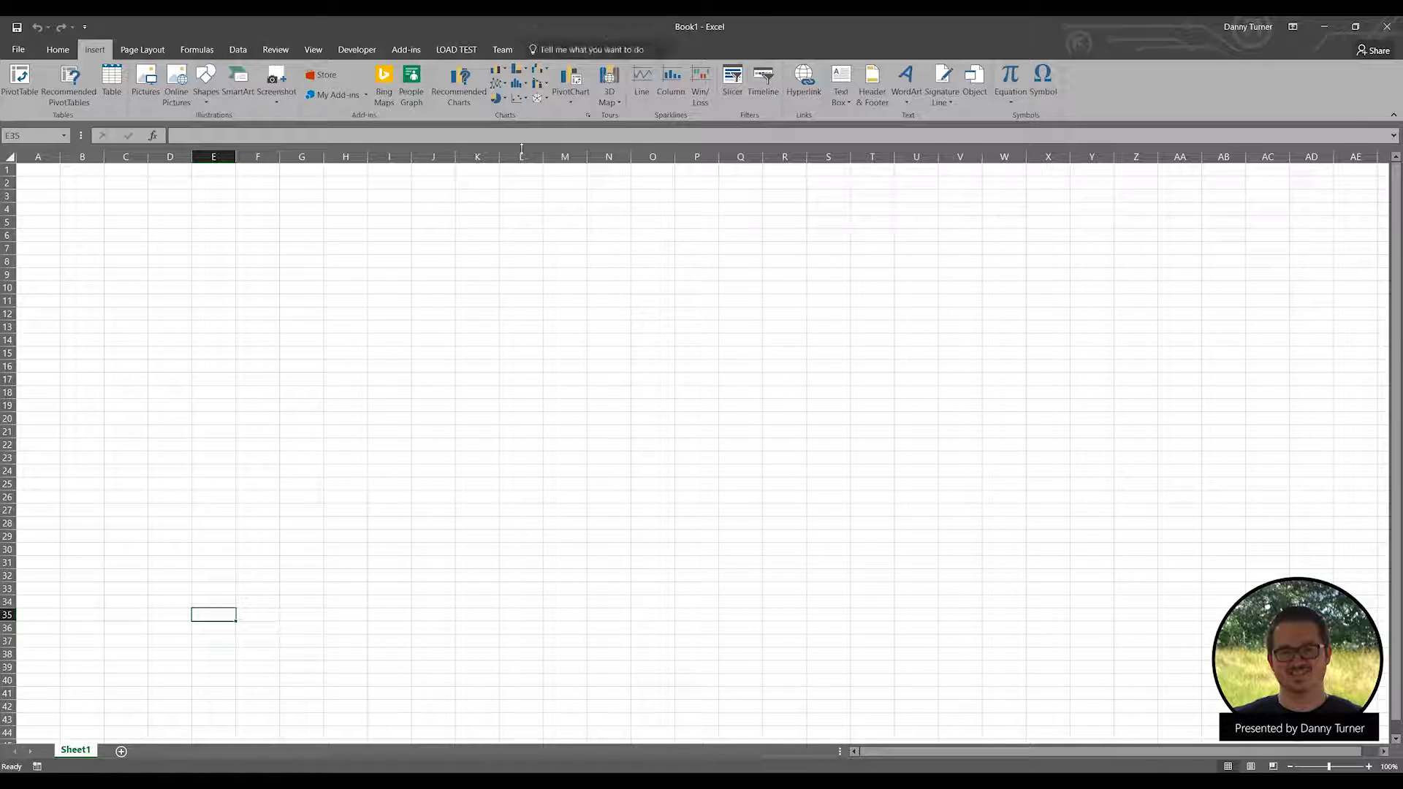
# - Search Excel's Tell Me box for 'print', then clear it and search for 'help'
pyautogui.click(574, 51)
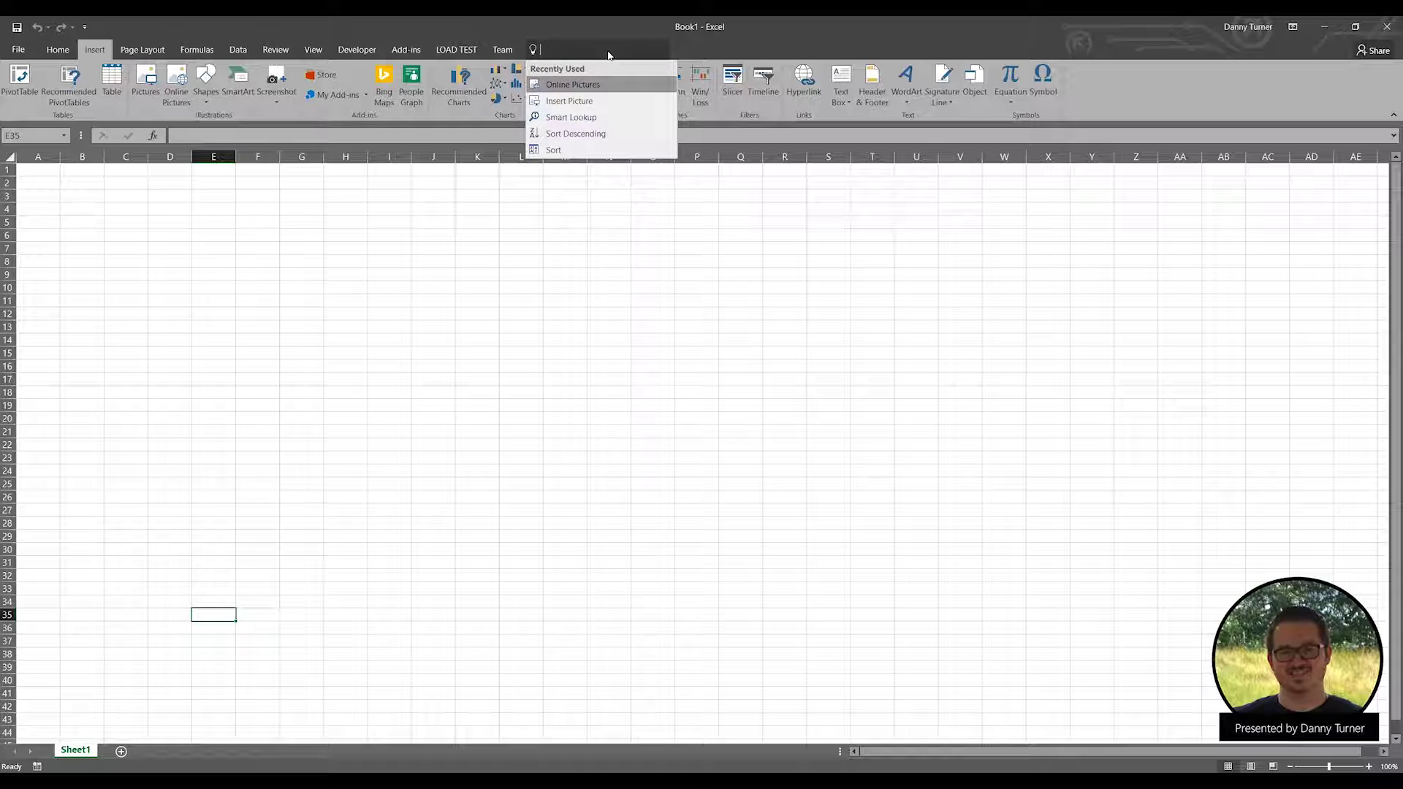
pyautogui.write('print')
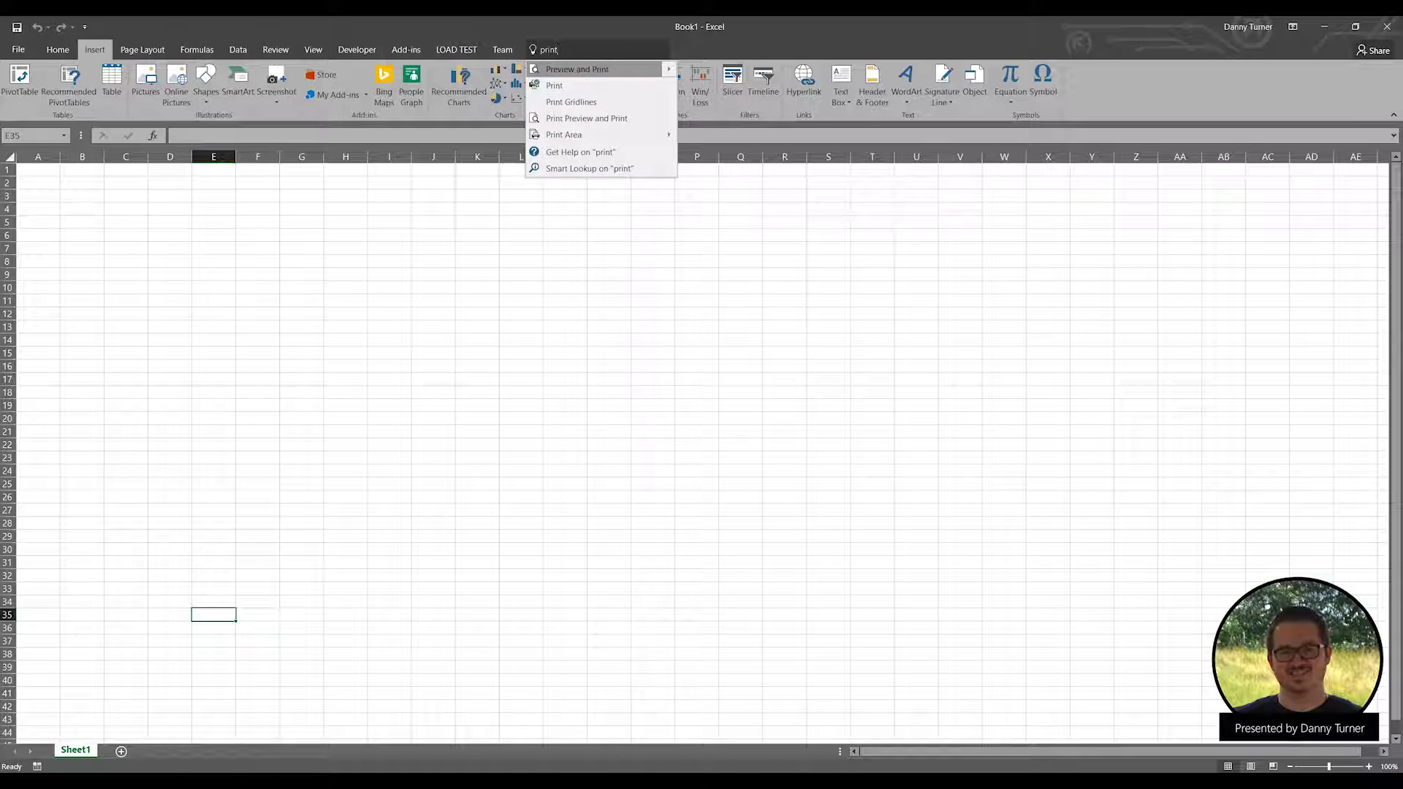
pyautogui.press('BackSpace')
pyautogui.press('BackSpace')
pyautogui.press('BackSpace')
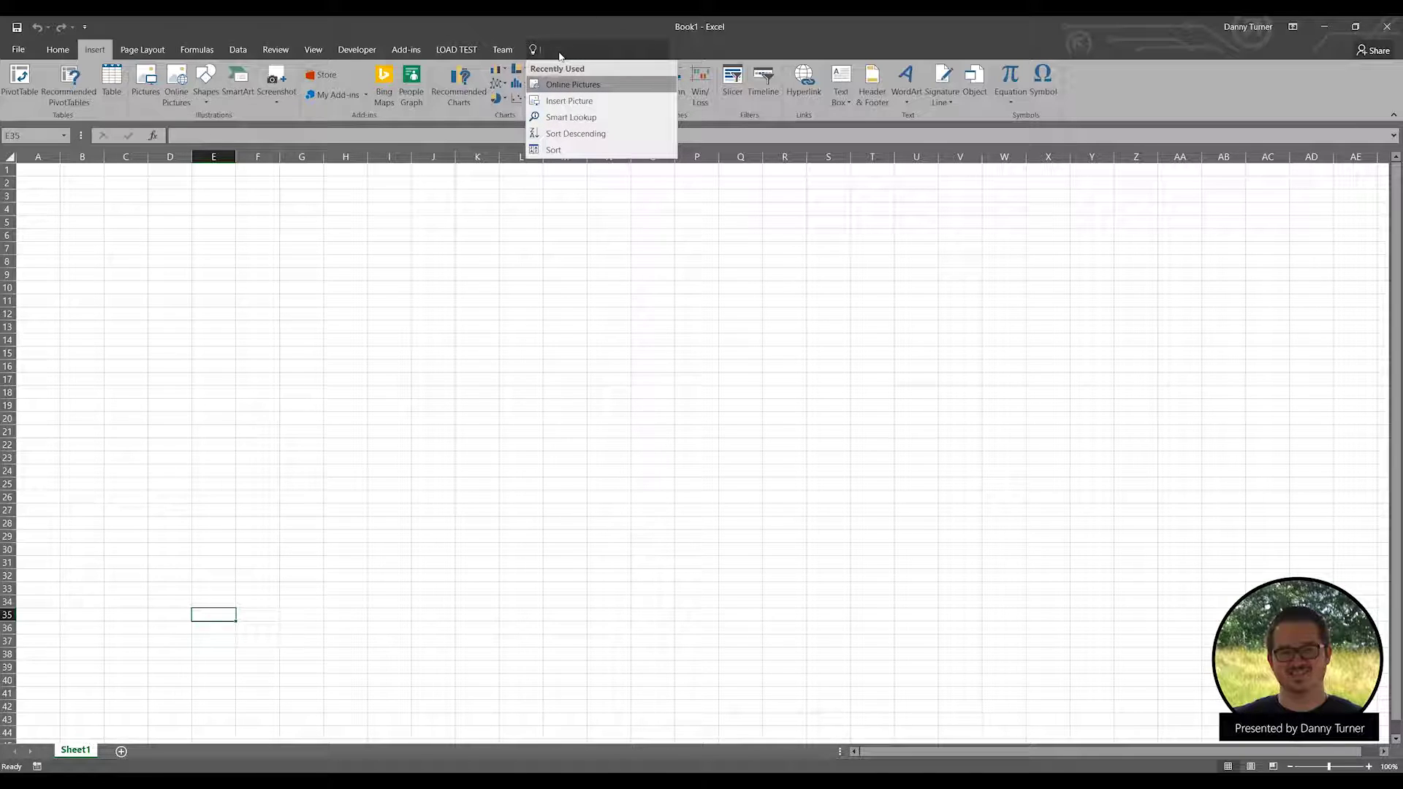
pyautogui.write('print')
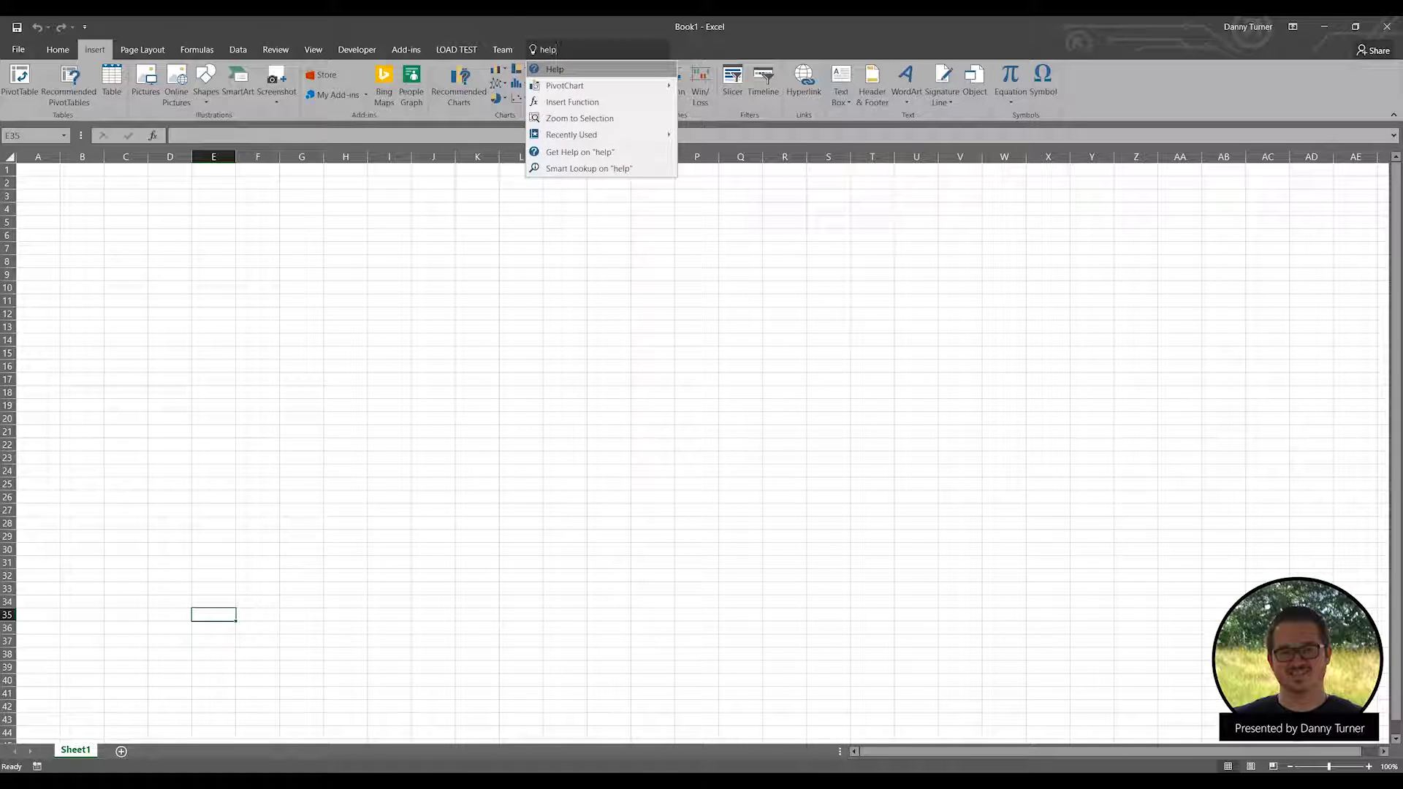
# - Open the Help pane from the 'help' search result, then return to the Tell Me box
pyautogui.press('Return')
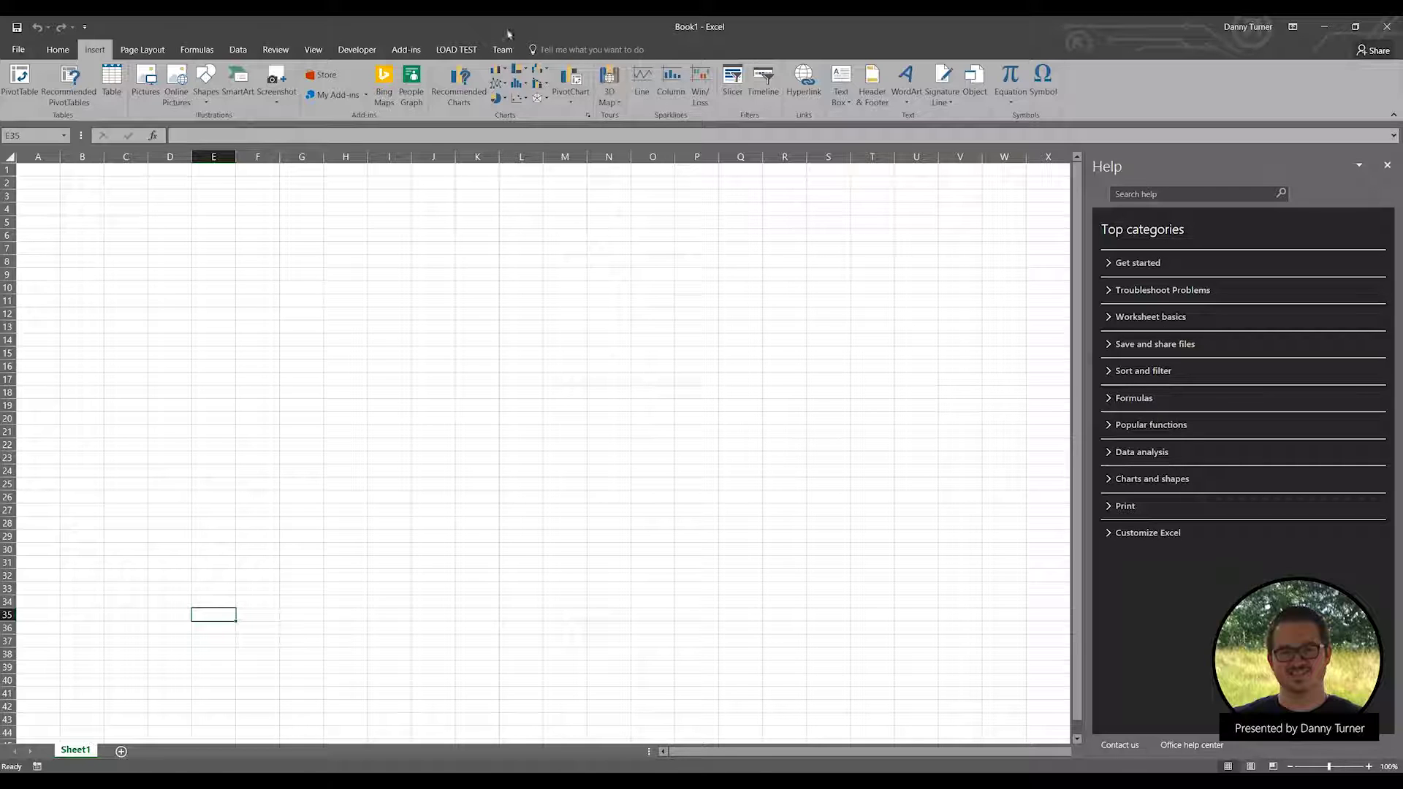
pyautogui.click(562, 50)
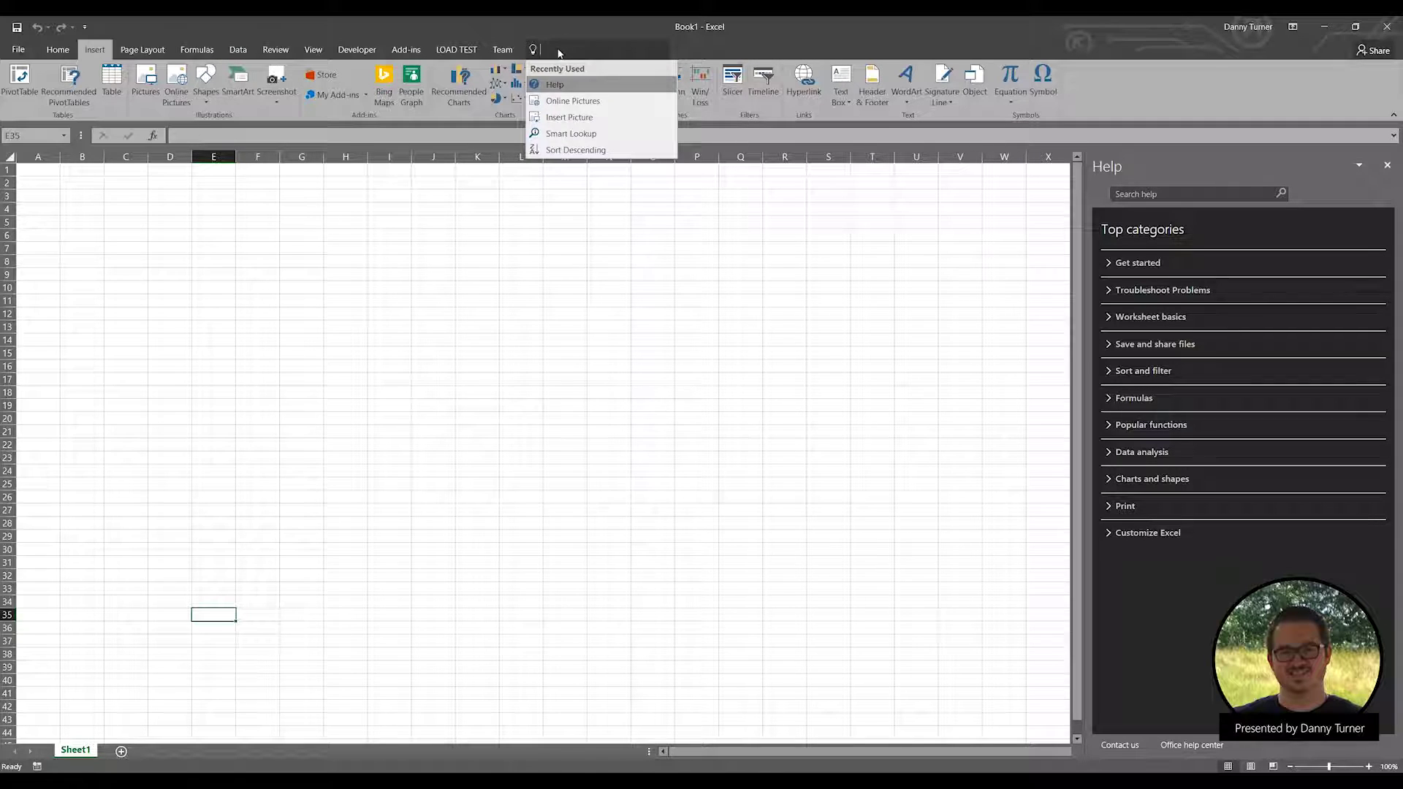
pyautogui.write('online pic')
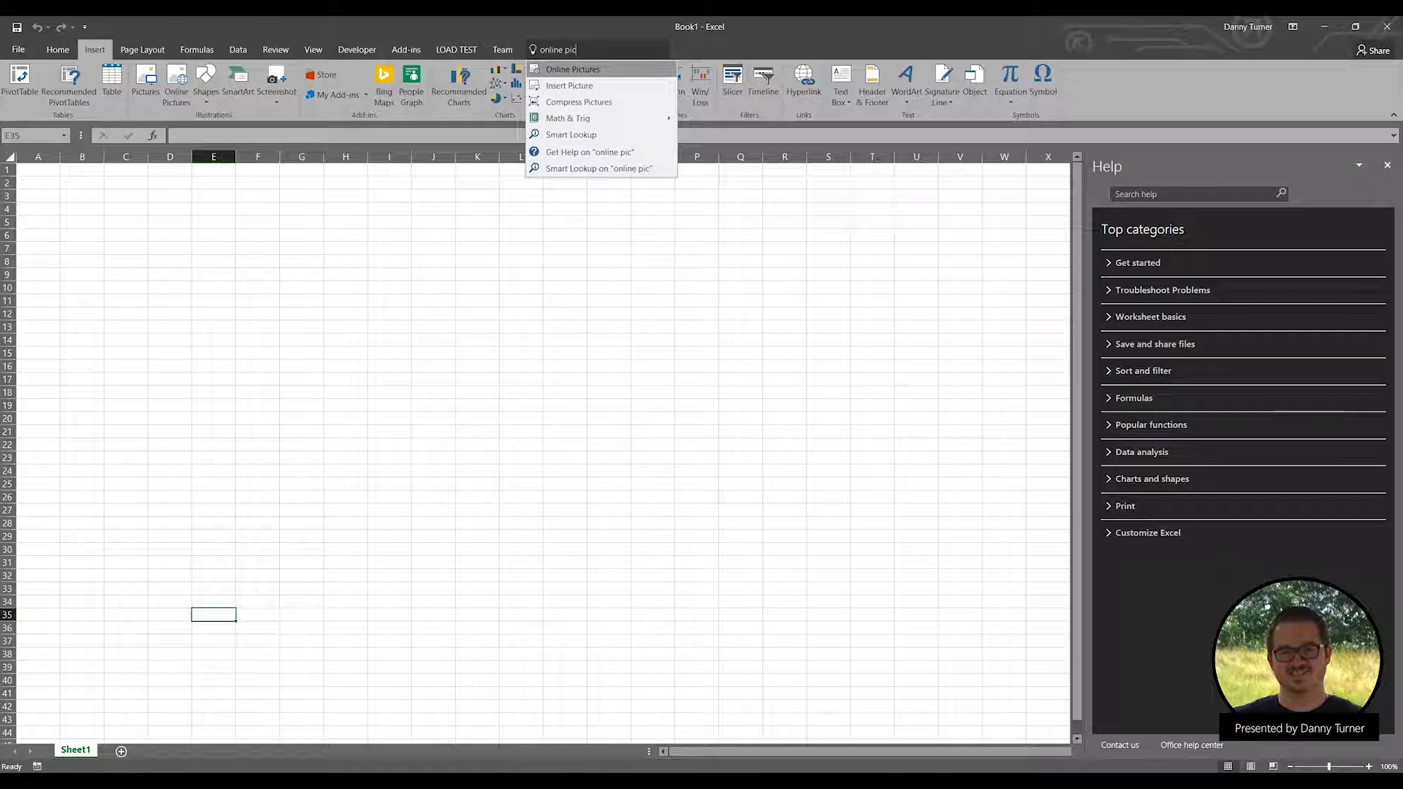
# - Launch Online Pictures from the 'online pic' search to open Insert Pictures
pyautogui.press('Return')
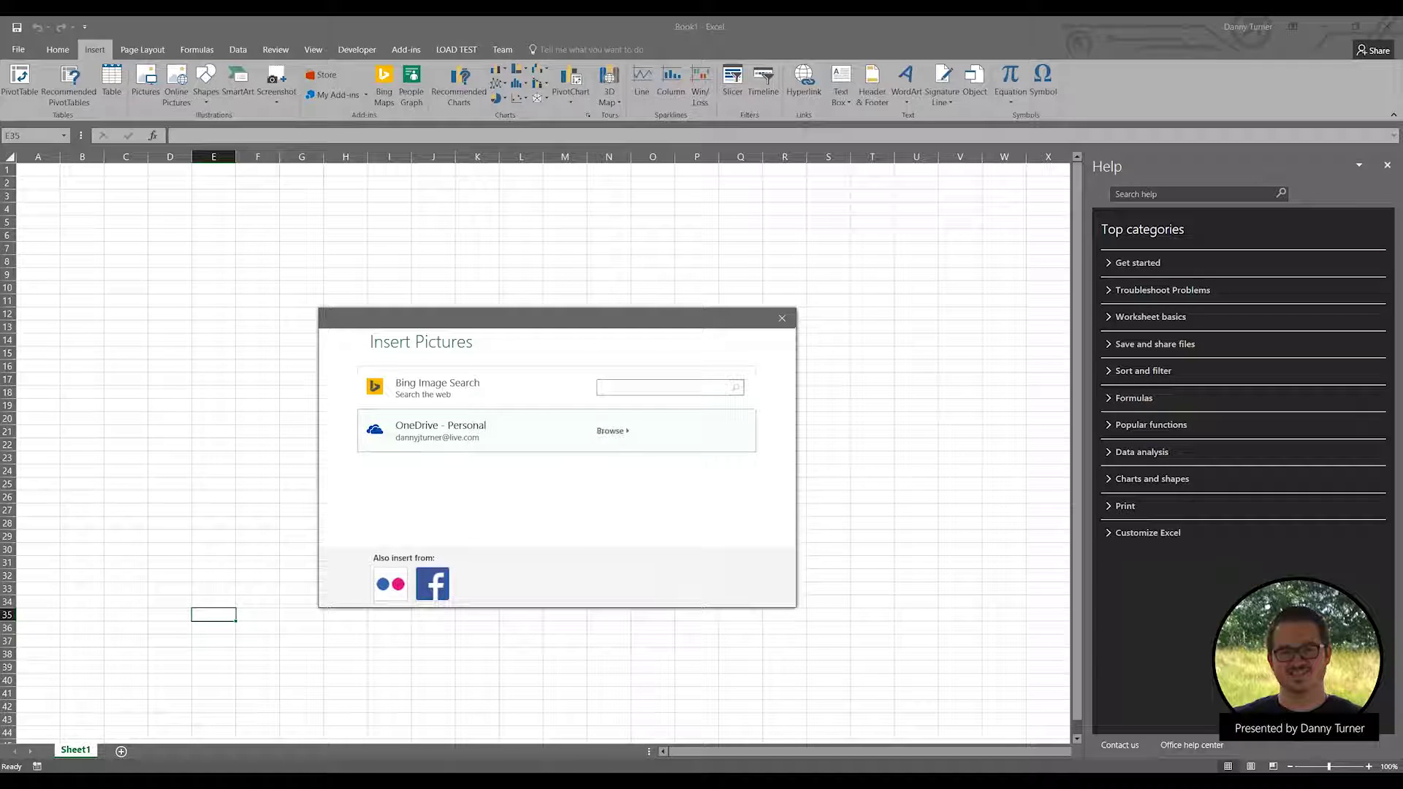
# - Dismiss the Insert Pictures dialog and return to cell A1
pyautogui.click(792, 322)
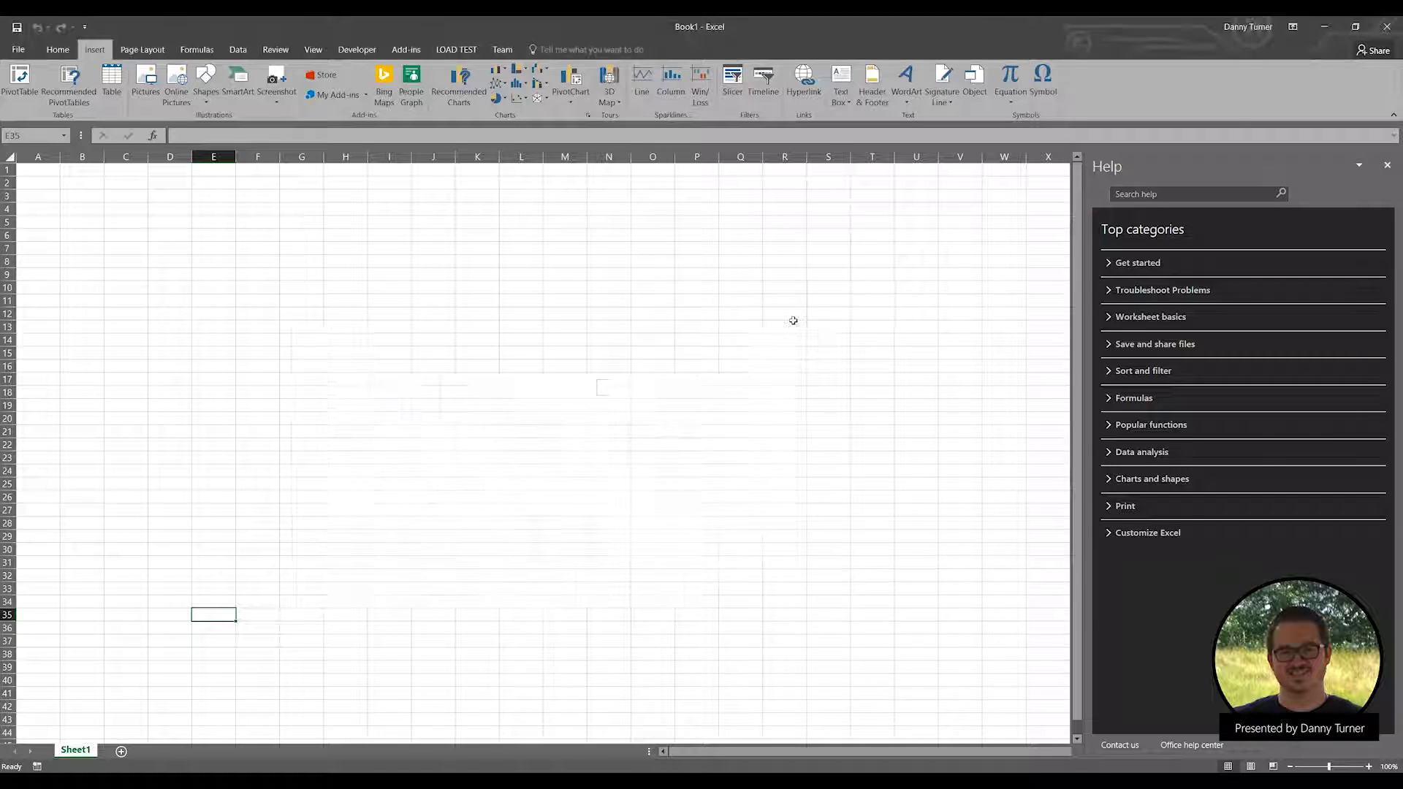
pyautogui.hotkey('ctrl', 'Home')
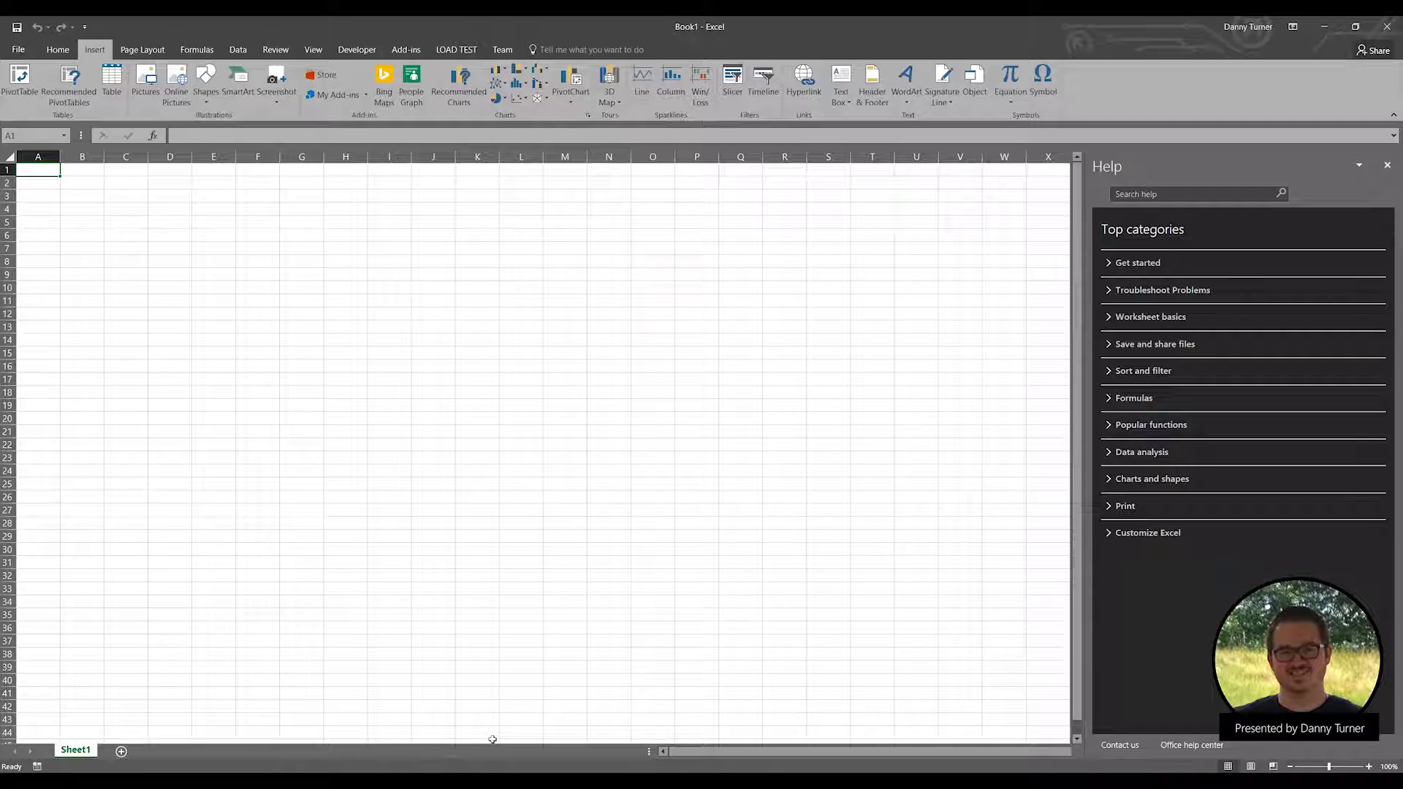